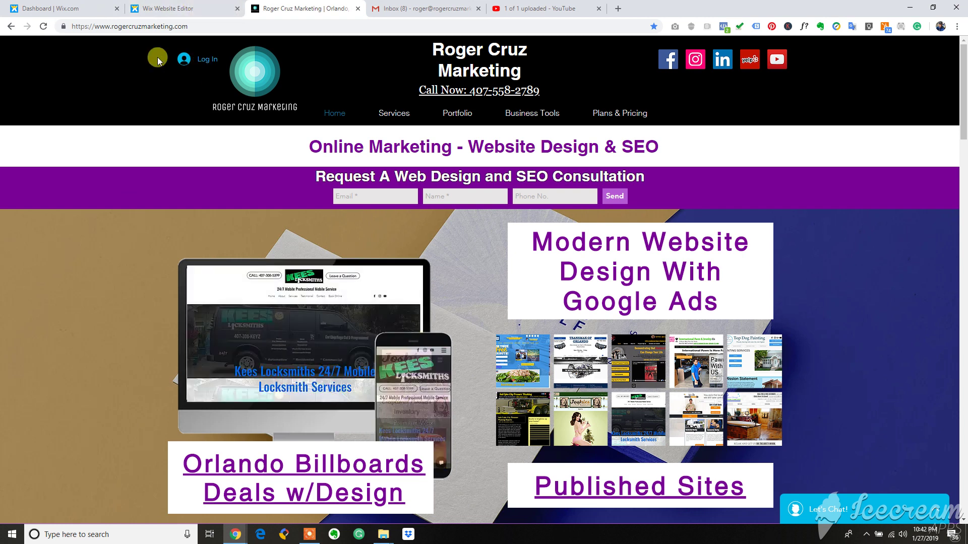
In the site editor, open Menus & Pages, show Member Pages and open its actions menu.
left_click(190, 8)
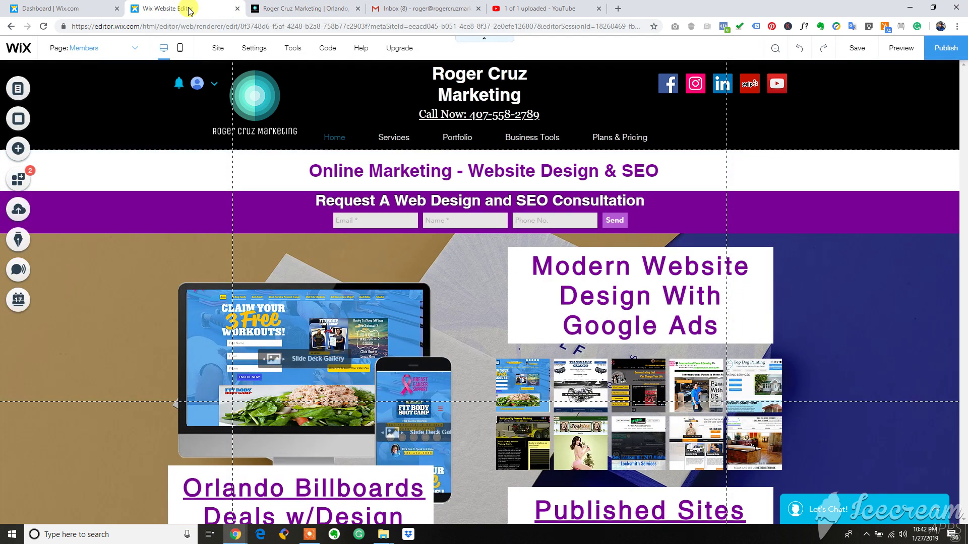
left_click(21, 88)
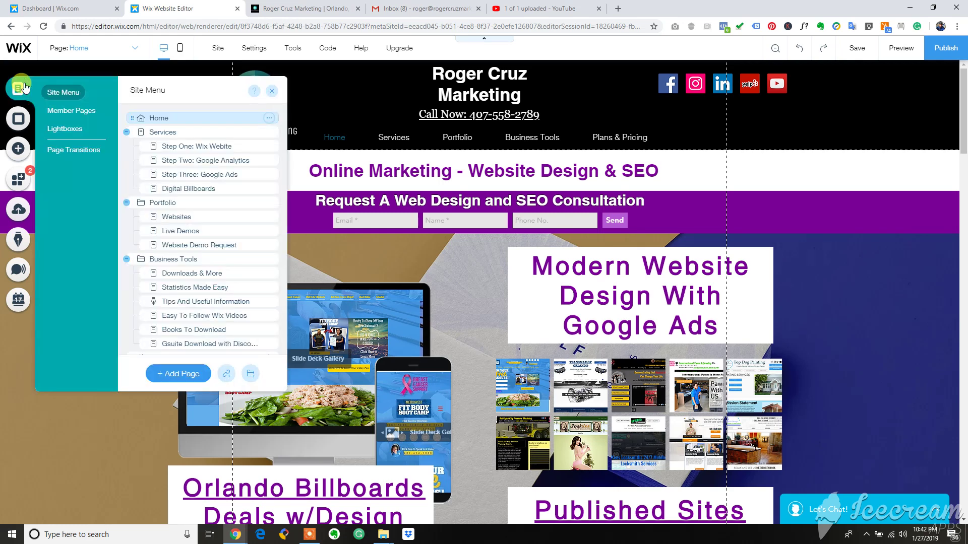
left_click(74, 112)
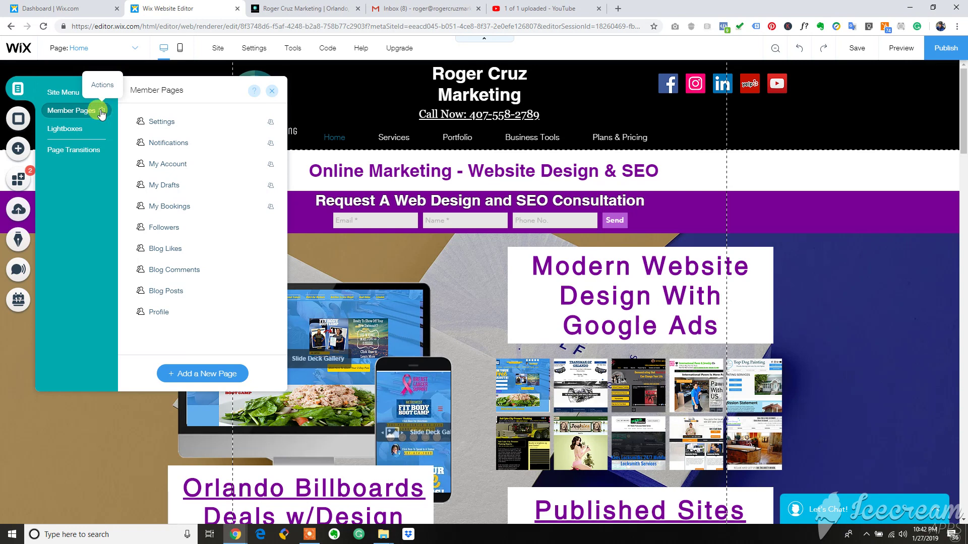
left_click(101, 112)
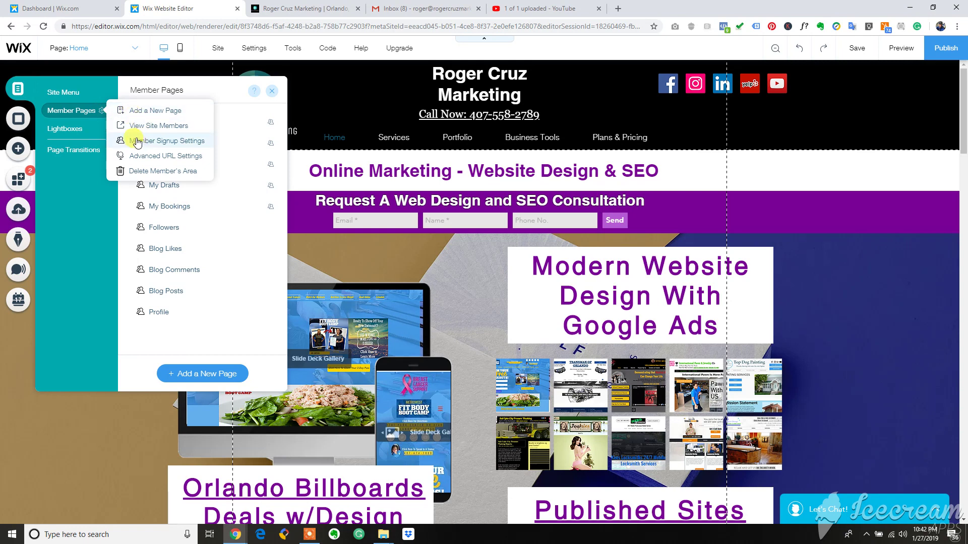
Set Member Signup Settings to 'People I approve' with 'Existing member login' shown first.
left_click(138, 142)
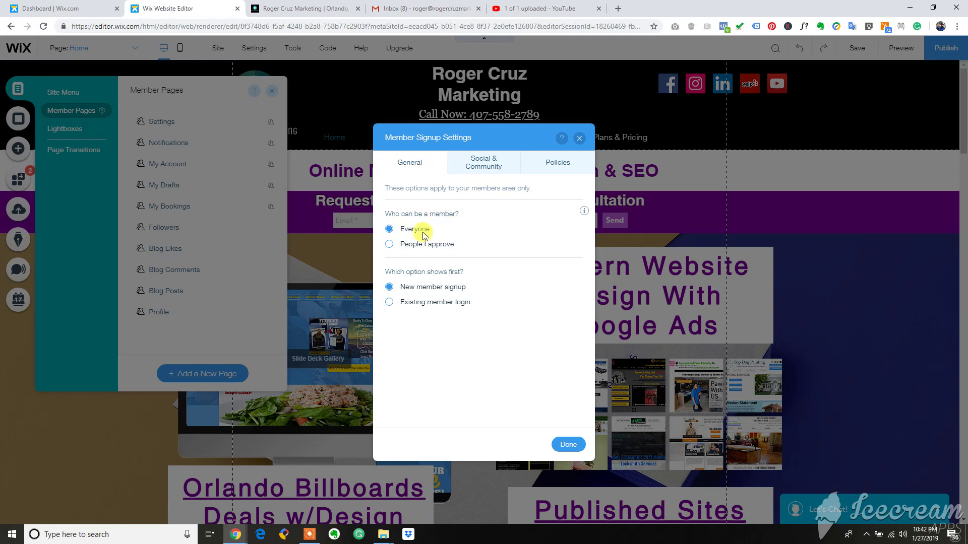
left_click(394, 246)
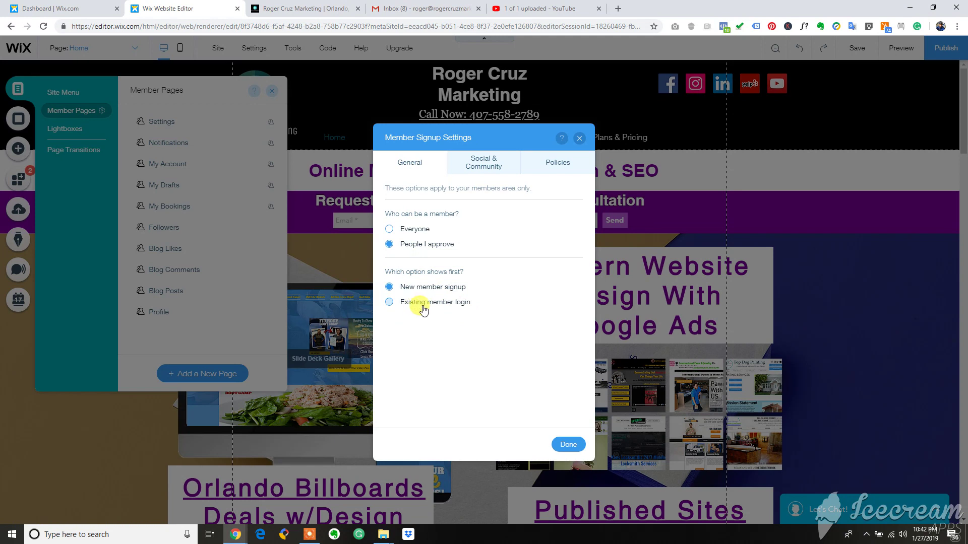
left_click(417, 304)
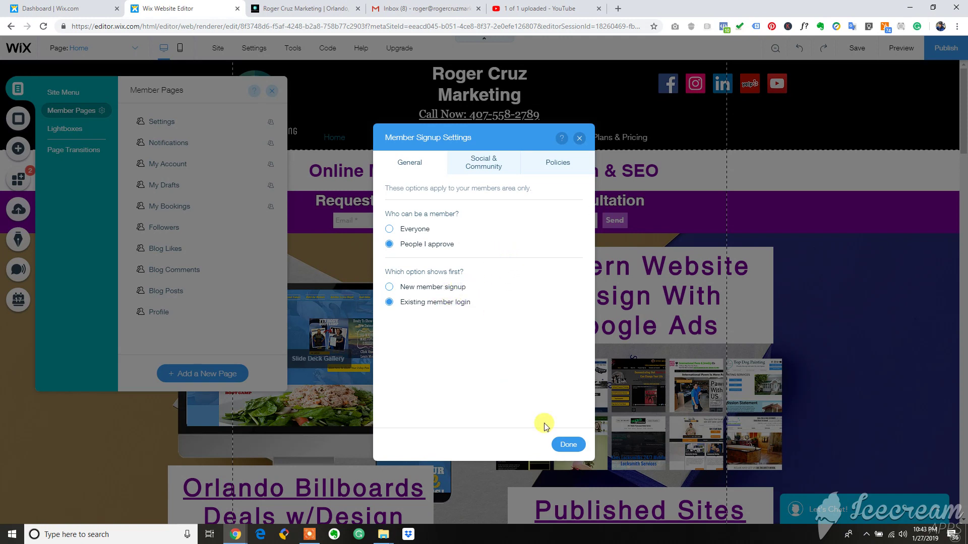
left_click(566, 446)
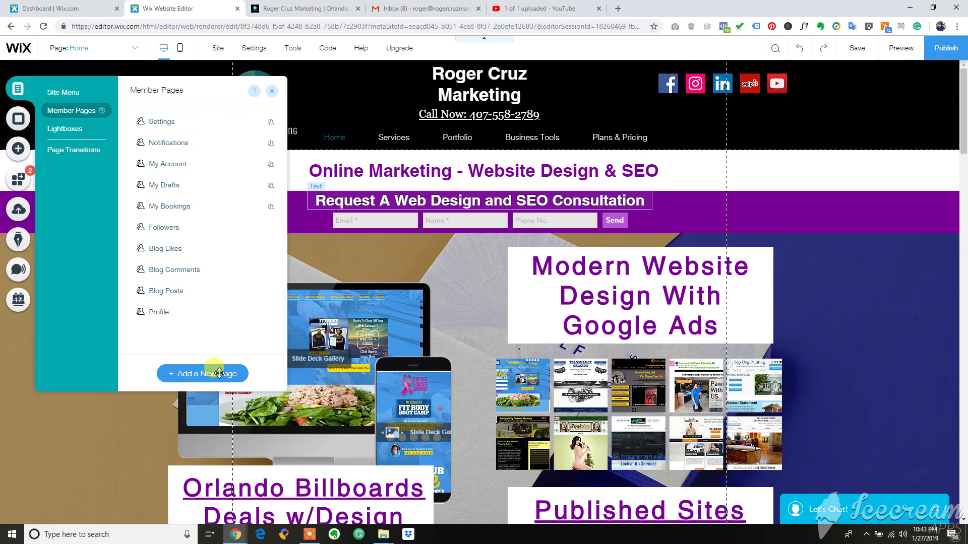
Close the members Pages panel and publish the site with the new signup settings.
left_click(283, 391)
left_click(19, 89)
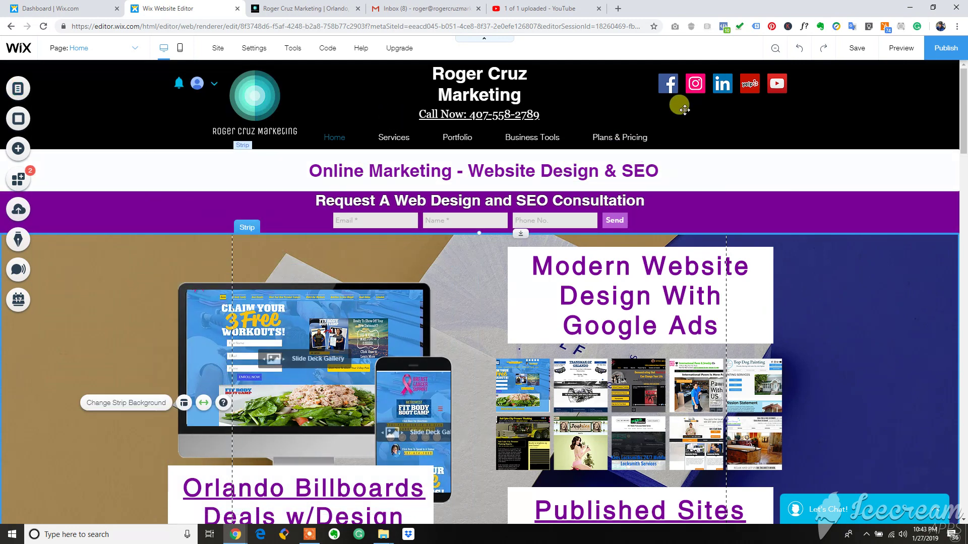
mouse_move(850, 54)
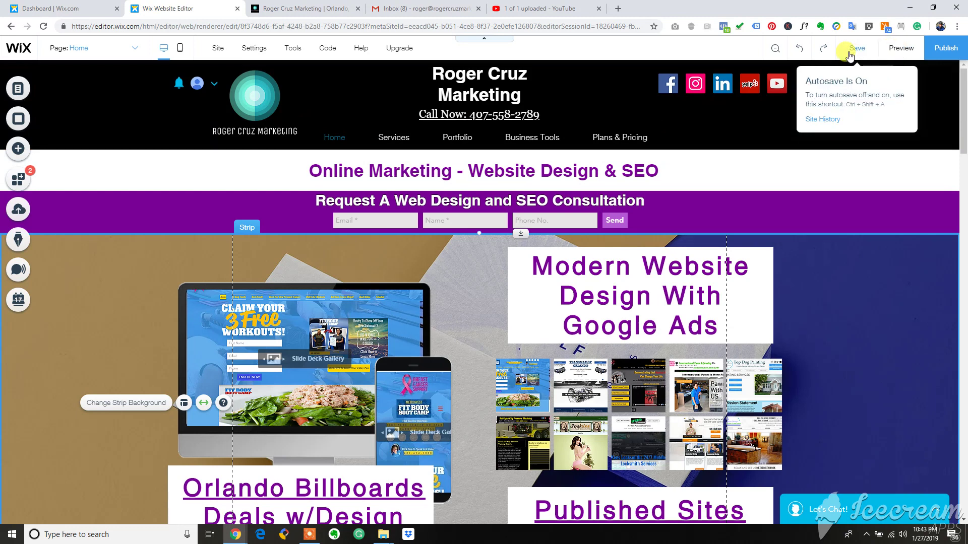
left_click(935, 57)
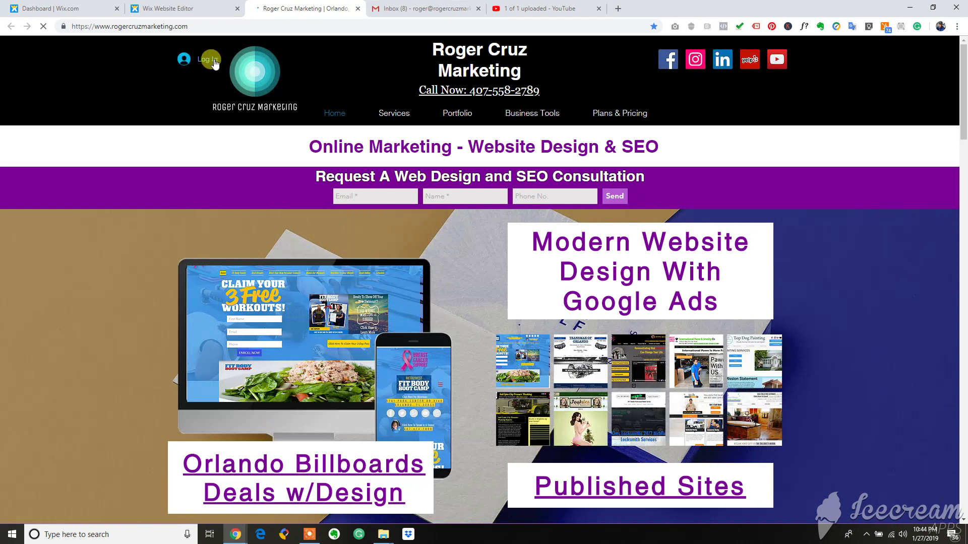
Scroll down and back up the live Roger Cruz Marketing site's page.
scroll(237, 124, "down", 5)
scroll(231, 118, "up", 5)
scroll(208, 60, "down", 2)
scroll(206, 59, "up", 2)
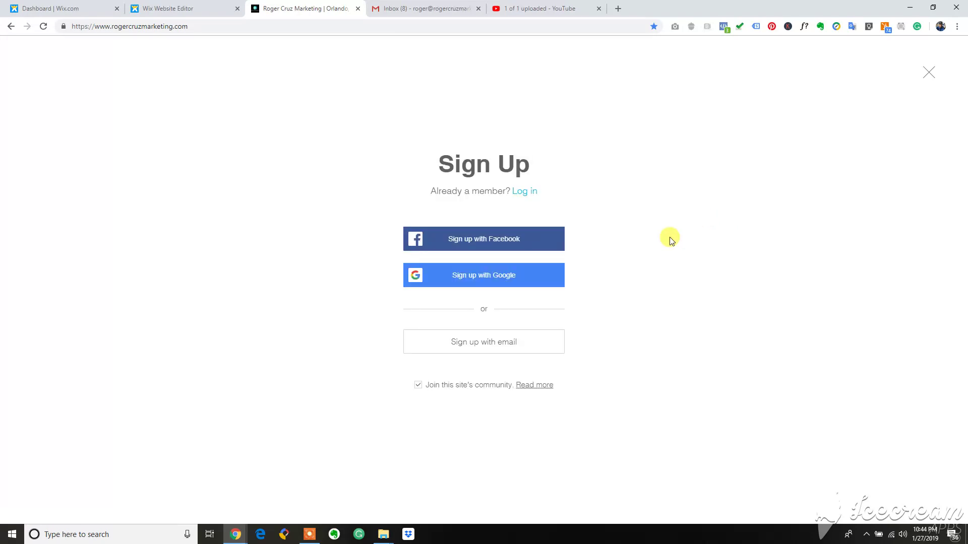
Choose email signup, fill in a saved Gmail address and a password, and submit.
left_click(306, 541)
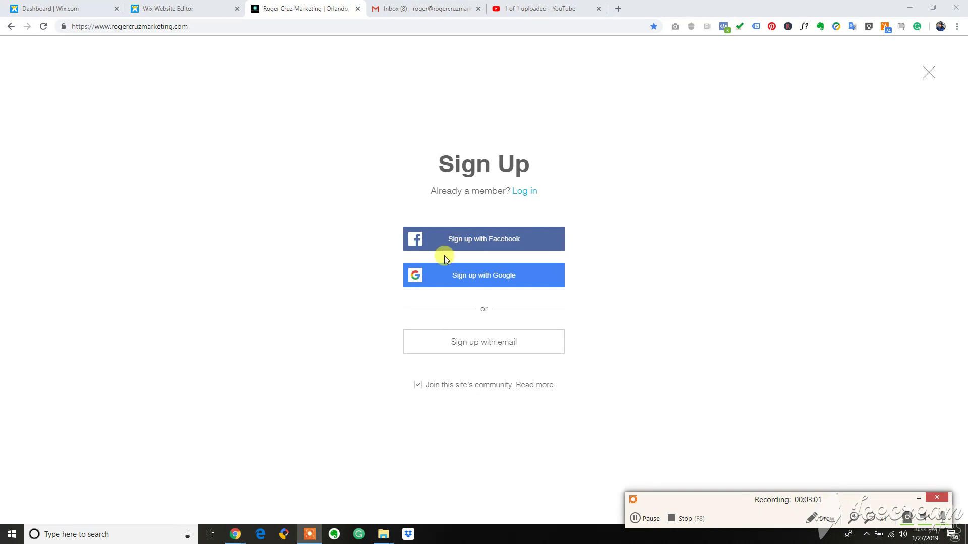
left_click(482, 347)
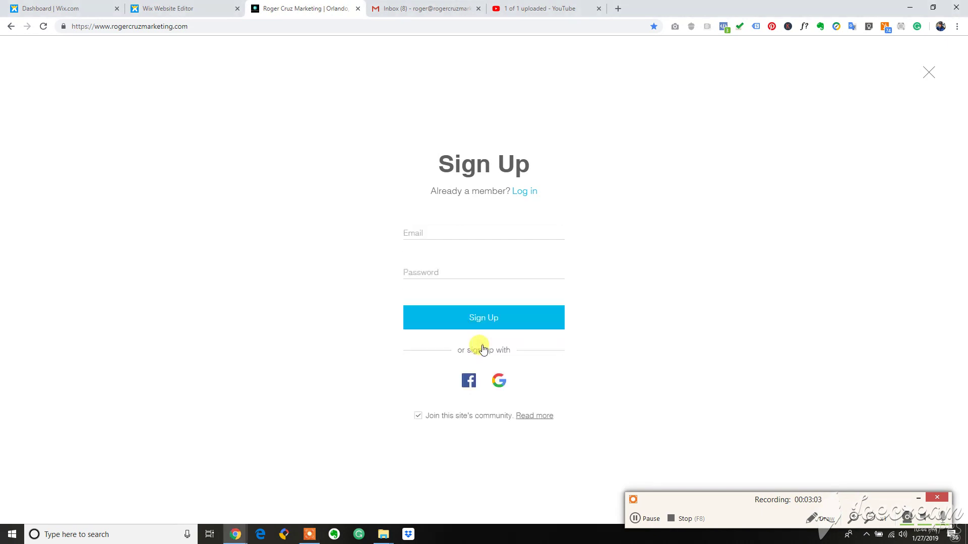
left_click(431, 217)
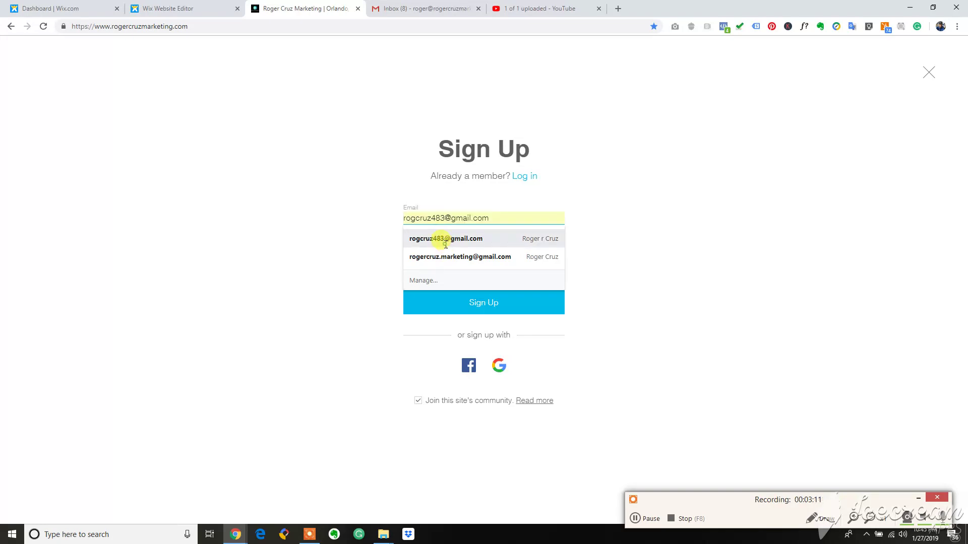
left_click(445, 240)
left_click(450, 258)
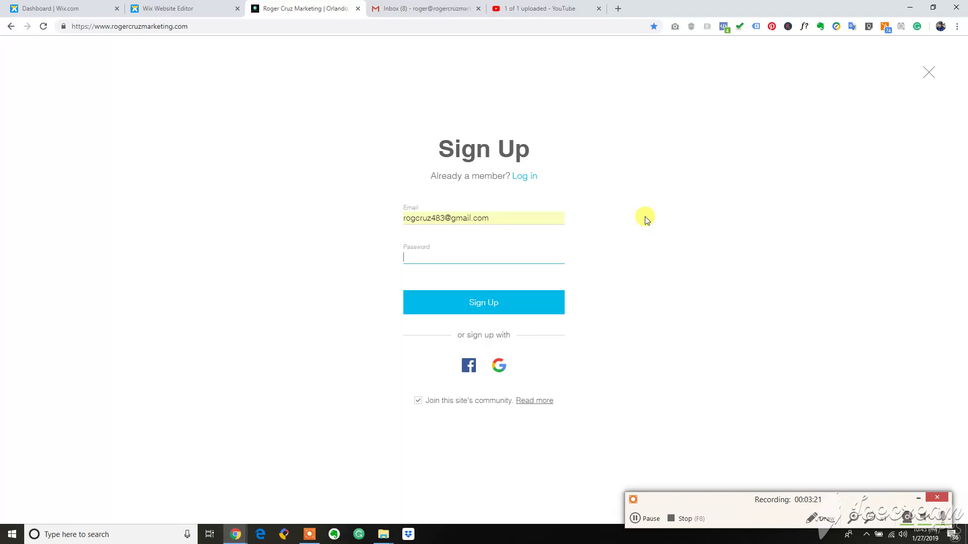
type("••••••••••••")
left_click(481, 302)
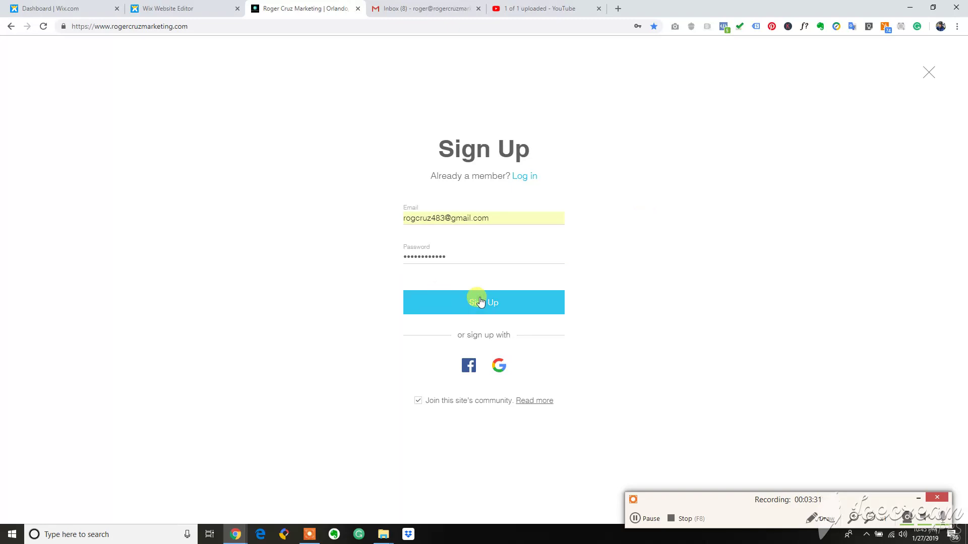
Replace the email with the other saved Gmail address, retype the password, and resubmit.
left_click(497, 213)
key("ctrl+a")
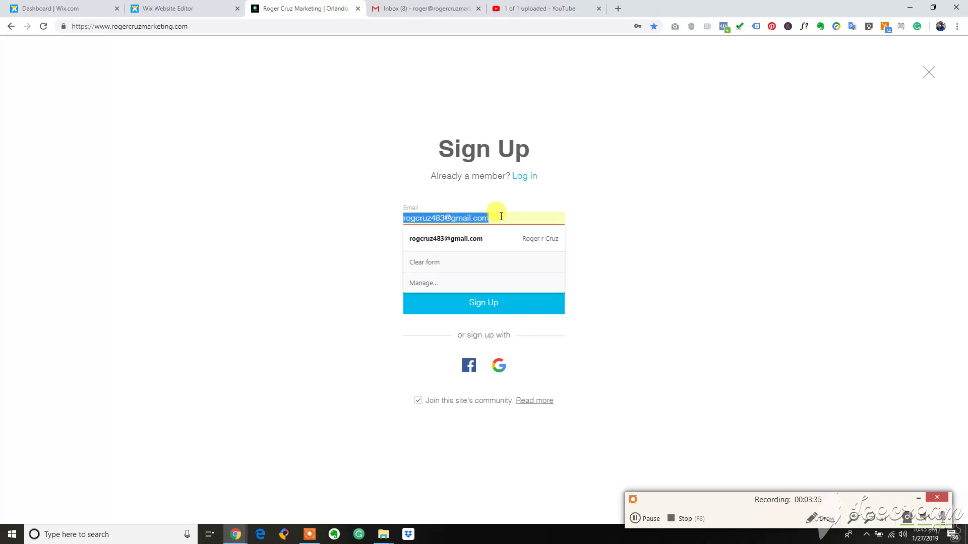
key("BackSpace")
type("r")
key("Down")
key("Down")
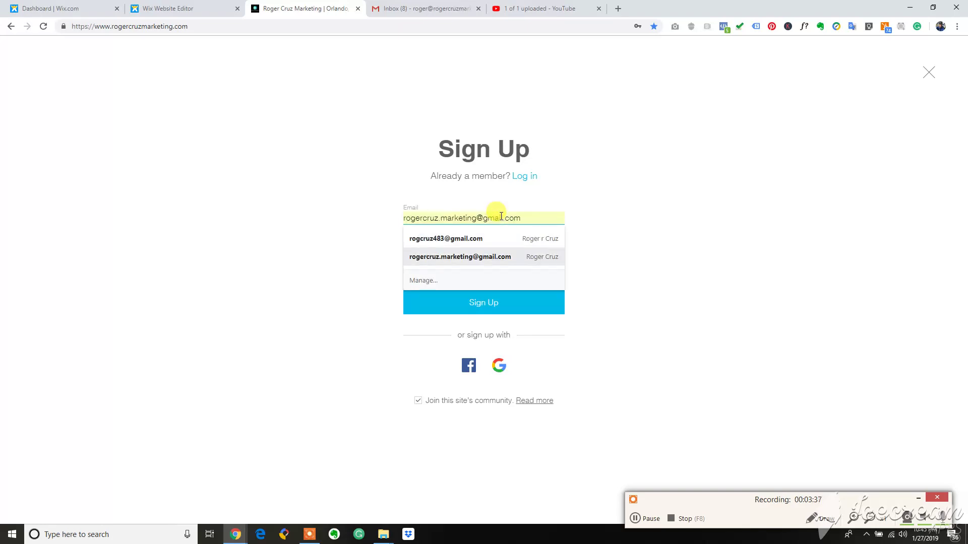
key("Return")
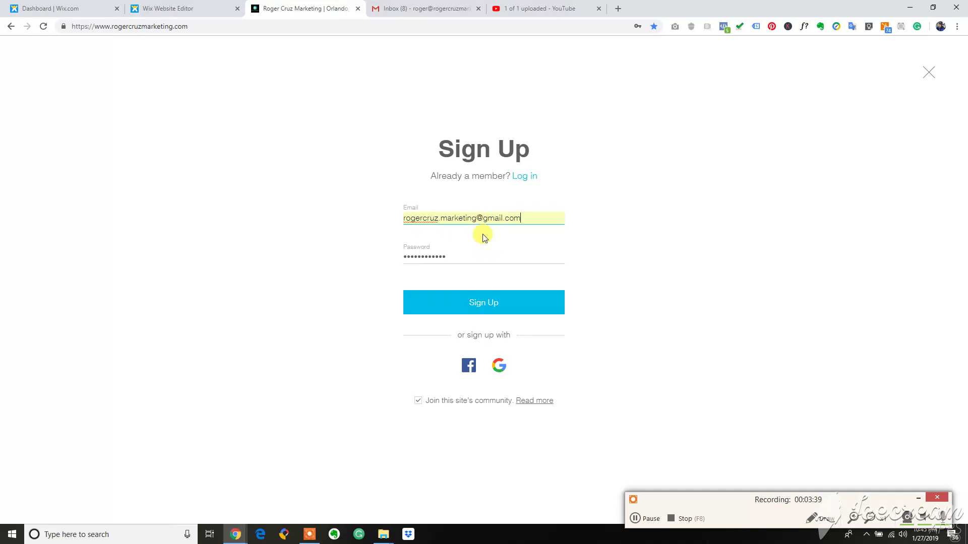
left_click(482, 256)
key("ctrl+a")
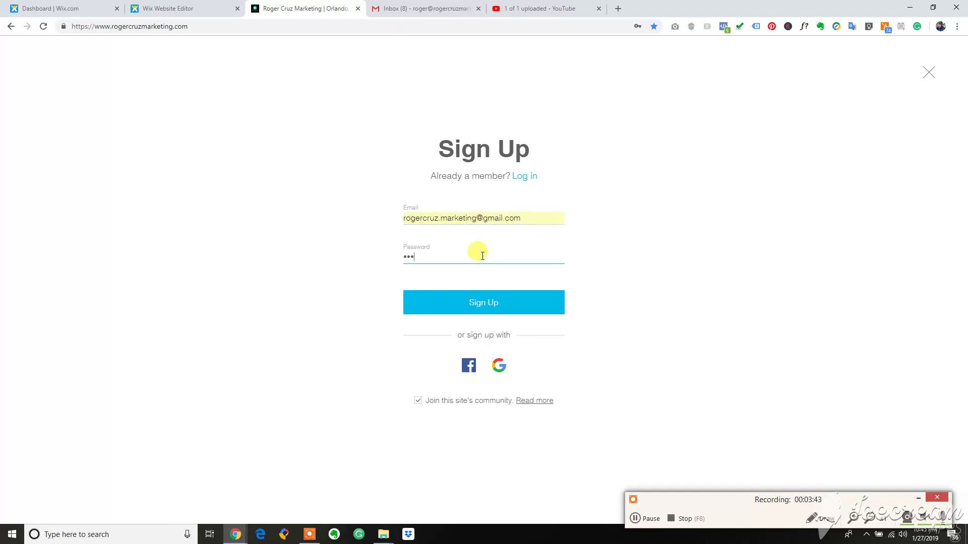
left_click(485, 306)
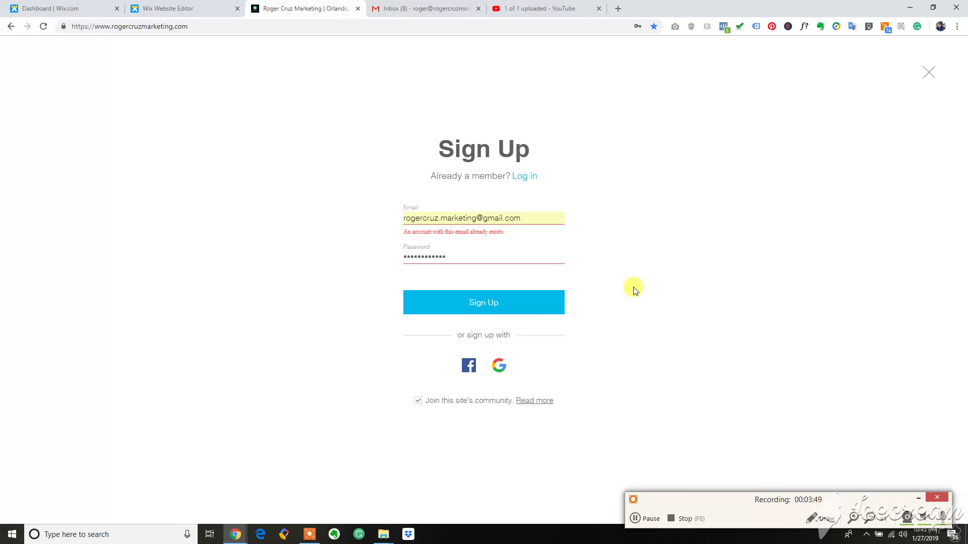
Change the signup email to an info address on the site's own domain and re-enter the password.
left_click(534, 211)
key("ctrl+a")
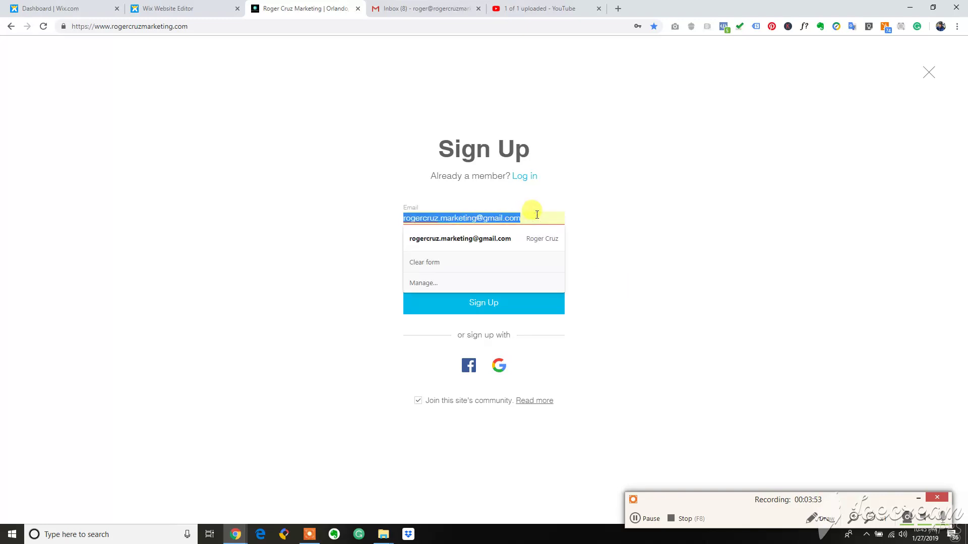
type("in")
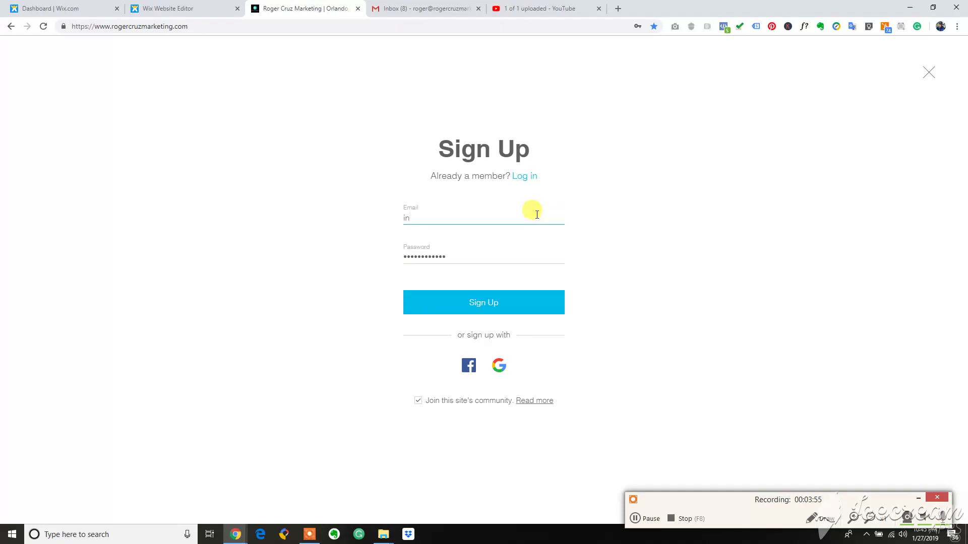
type("fo.")
key("ctrl+a")
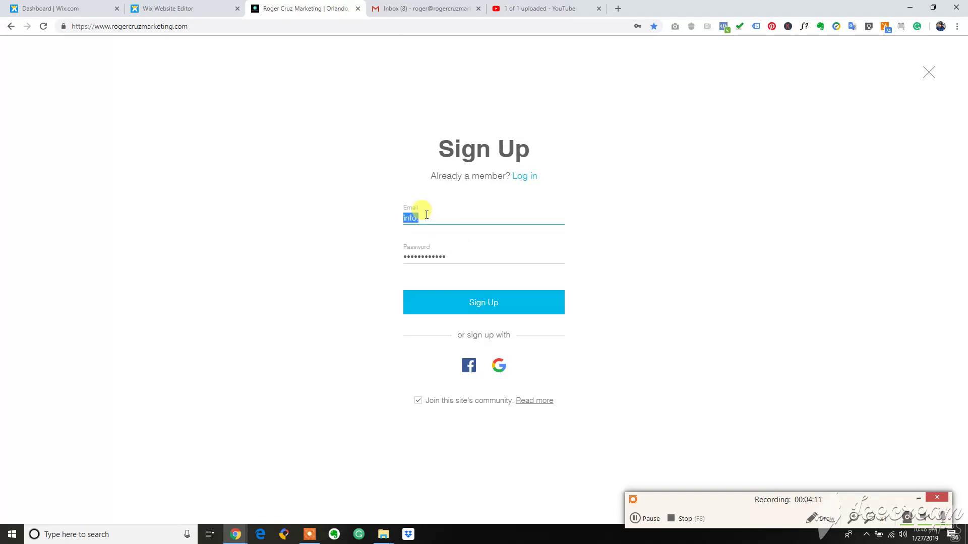
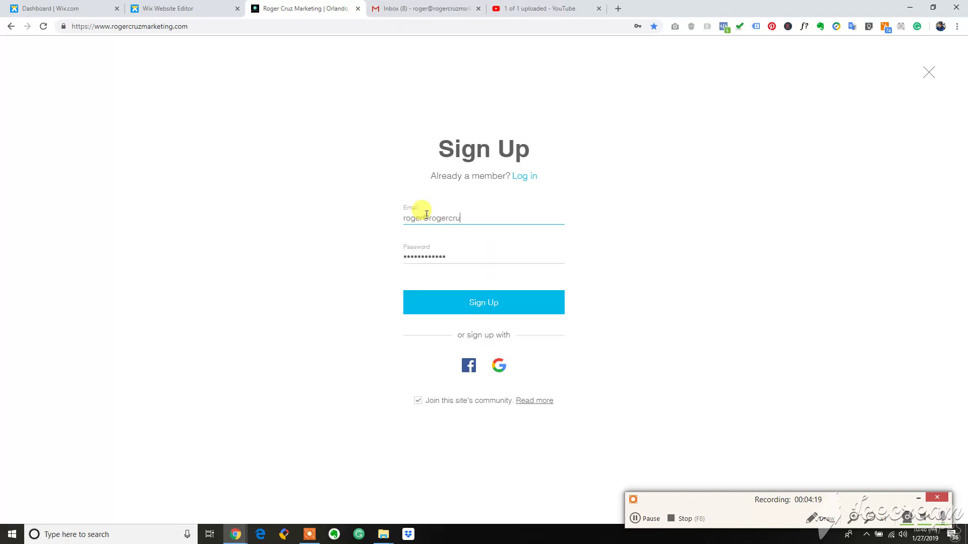
key("Tab")
type("•••")
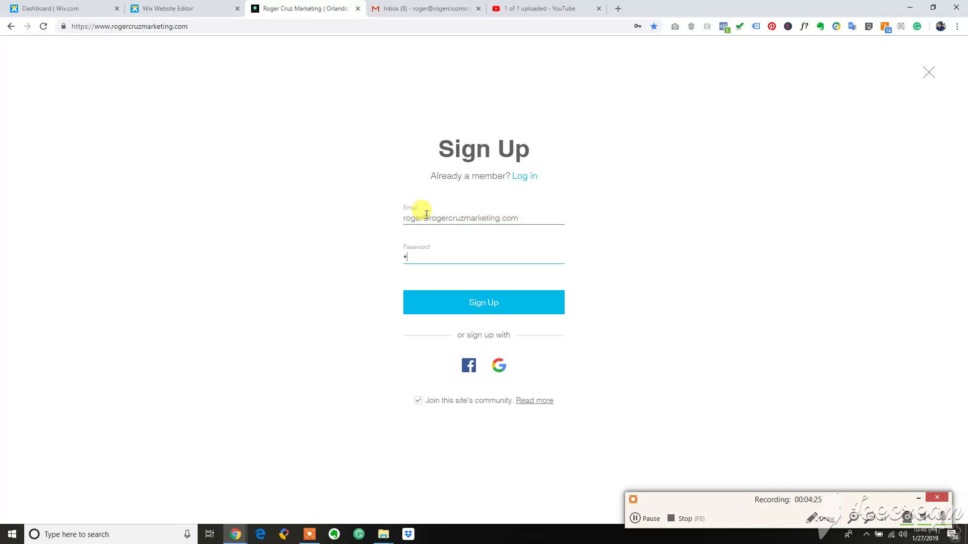
type("••••••••")
Submit the signup form and save the new login in Chrome.
left_click(478, 298)
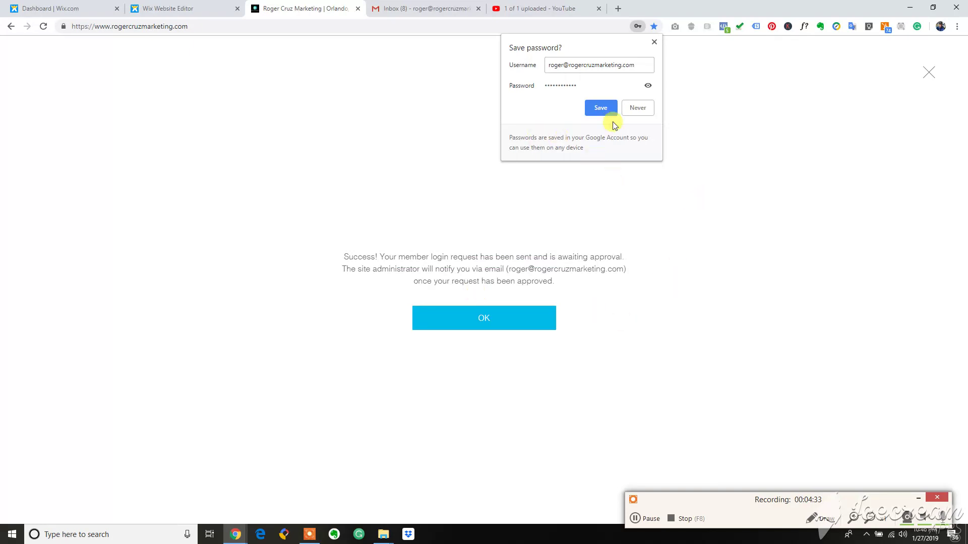
left_click(602, 107)
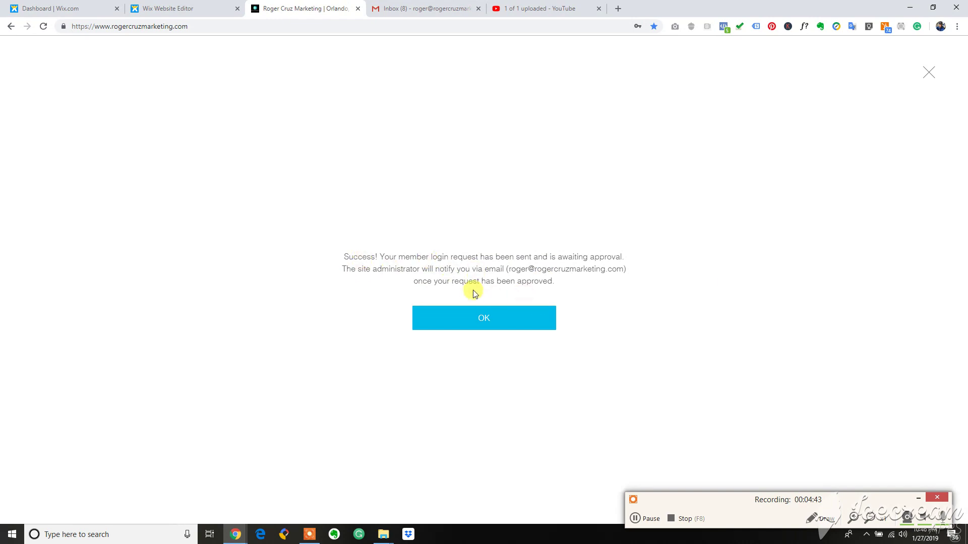
Go to the Wix Dashboard tab and open Customer Management.
left_click(82, 15)
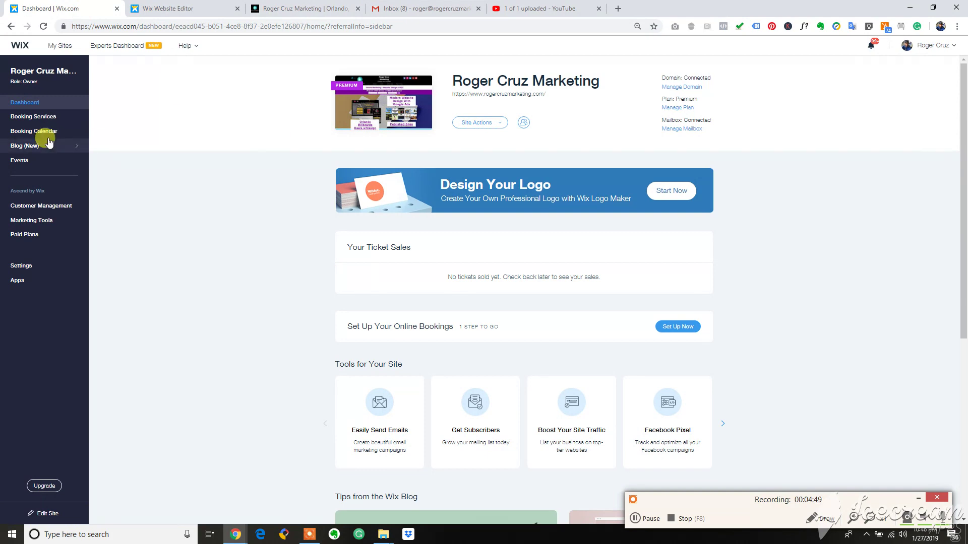
left_click(44, 206)
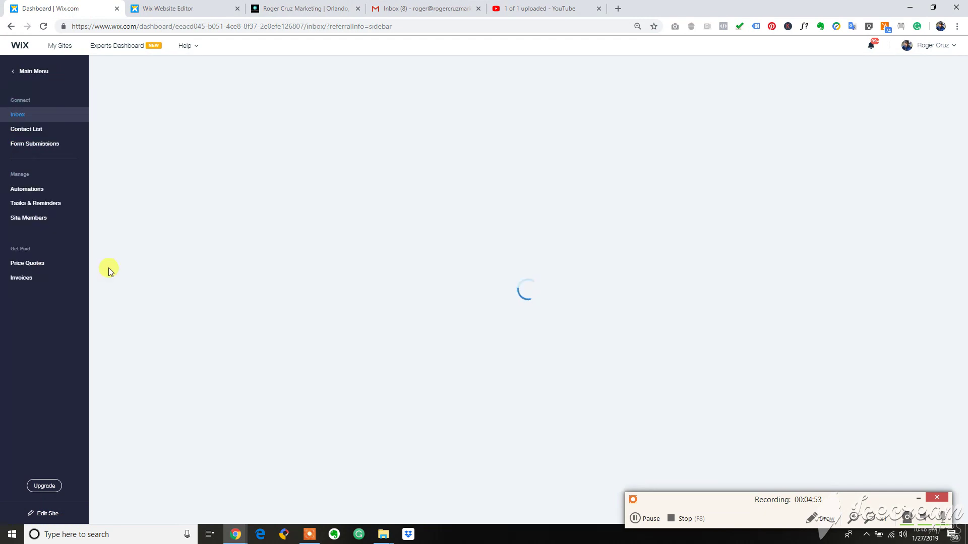